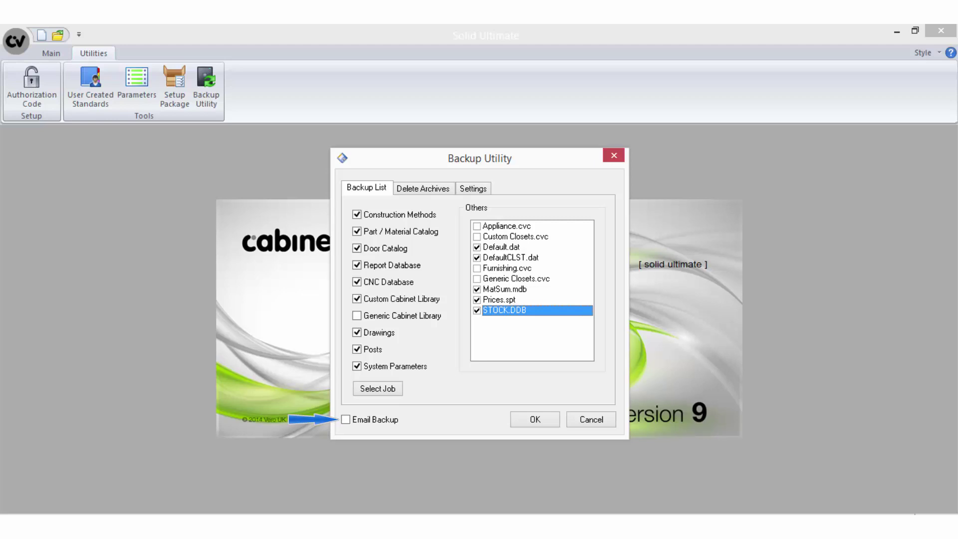
Step: Review the existing archives, then the settings: prompt after 10 archives, keep 1, location C:\Planit\Solid_9_0\Automatic Backups\
key("ctrl+Tab")
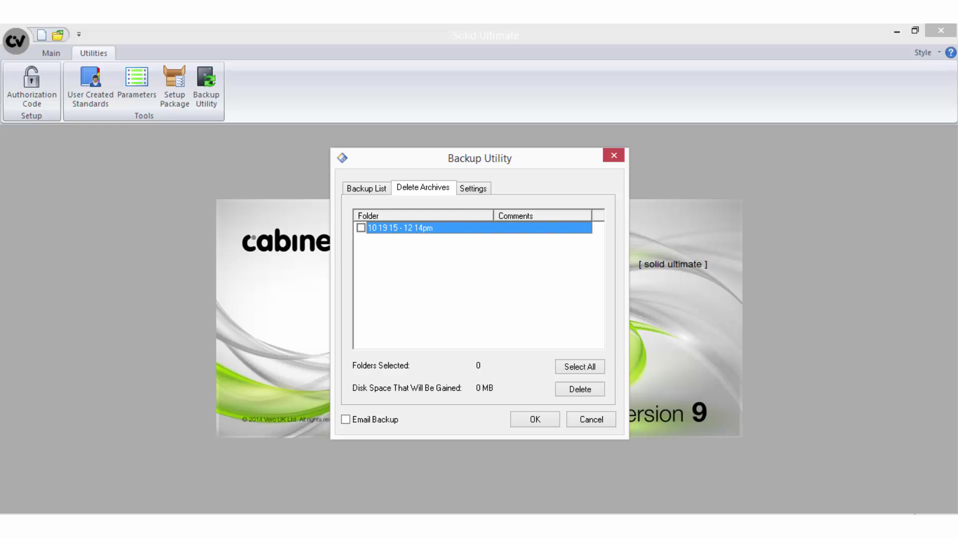
key("ctrl+Tab")
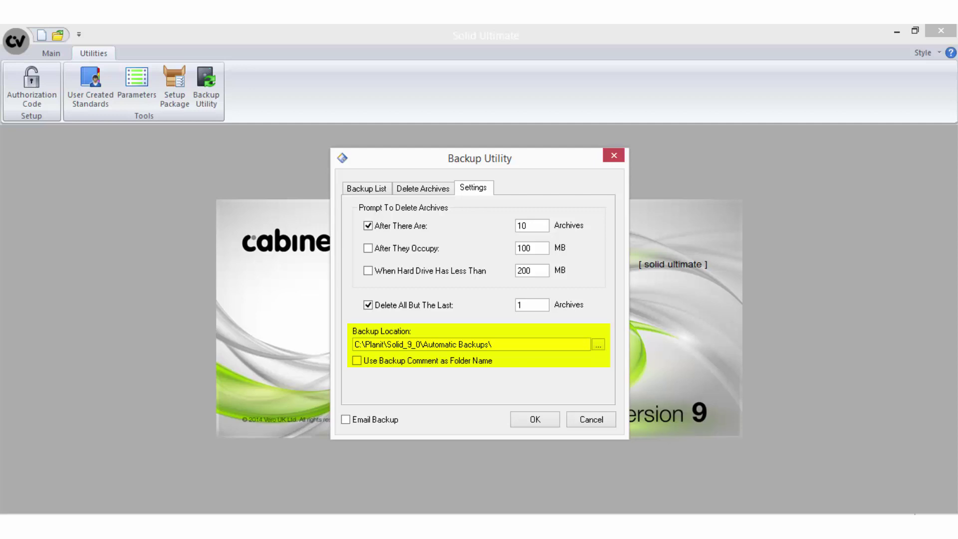
Step: Go back to the Backup List and create the backup of the checked items
left_click(366, 187)
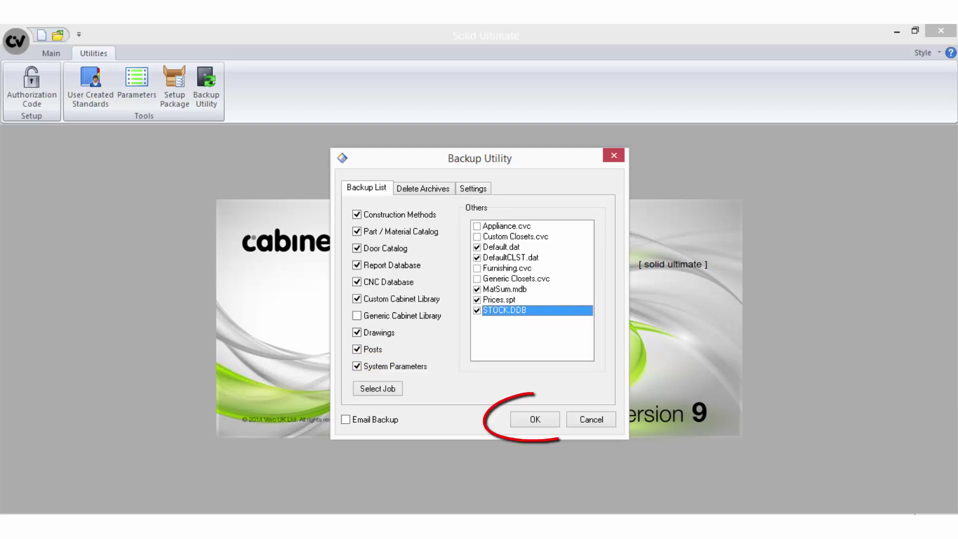
key("Return")
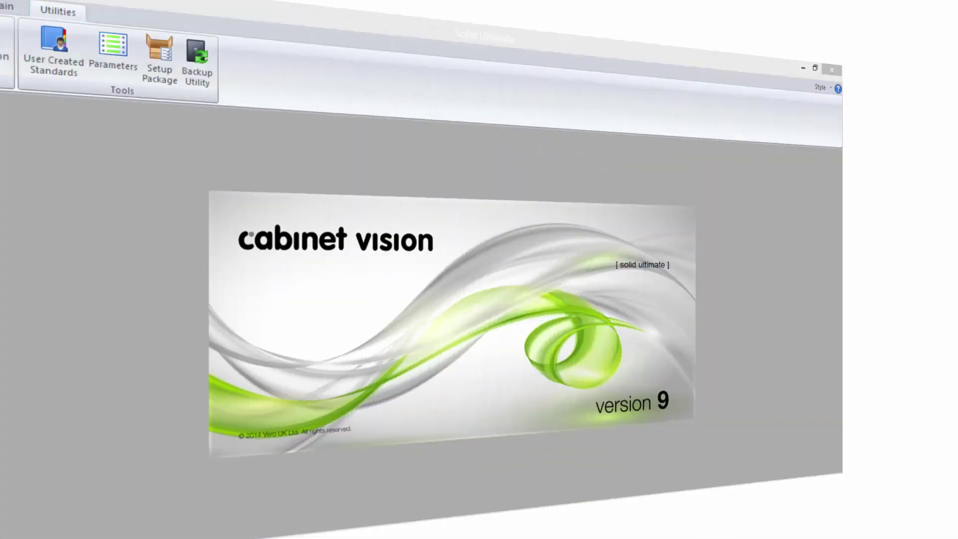
Step: Start a new setup package and list the available Material Schedules
left_click(160, 74)
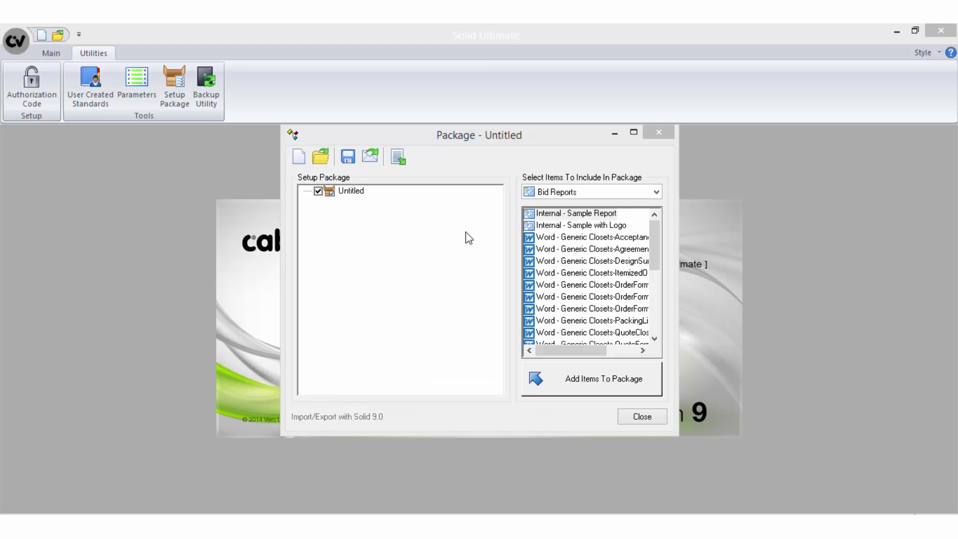
left_click(656, 192)
left_click_drag(657, 218, 664, 280)
left_click(598, 228)
Step: Add the four schedules from Door - CP1 16mm to Door - CP2 18mm 1mm Edge, then begin saving
left_click(587, 226)
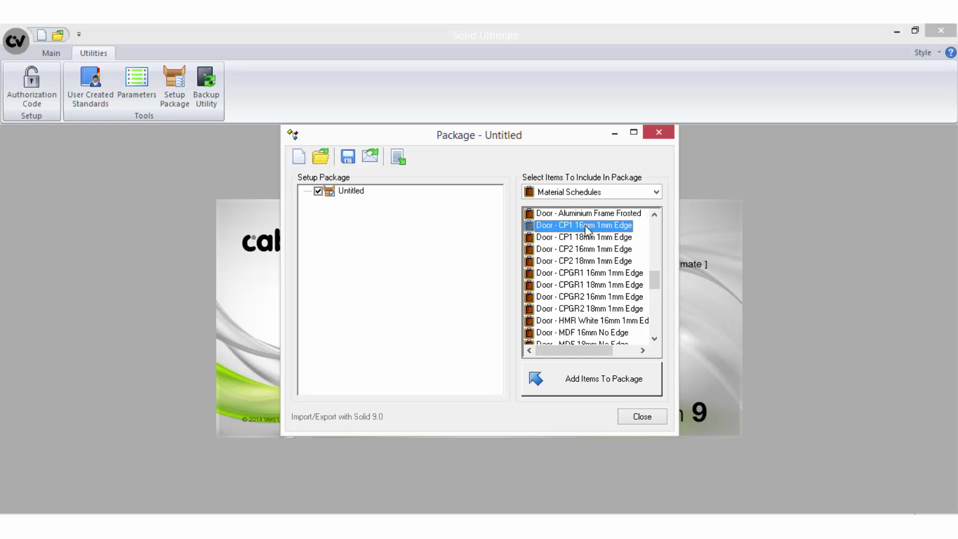
left_click(581, 261, "shift")
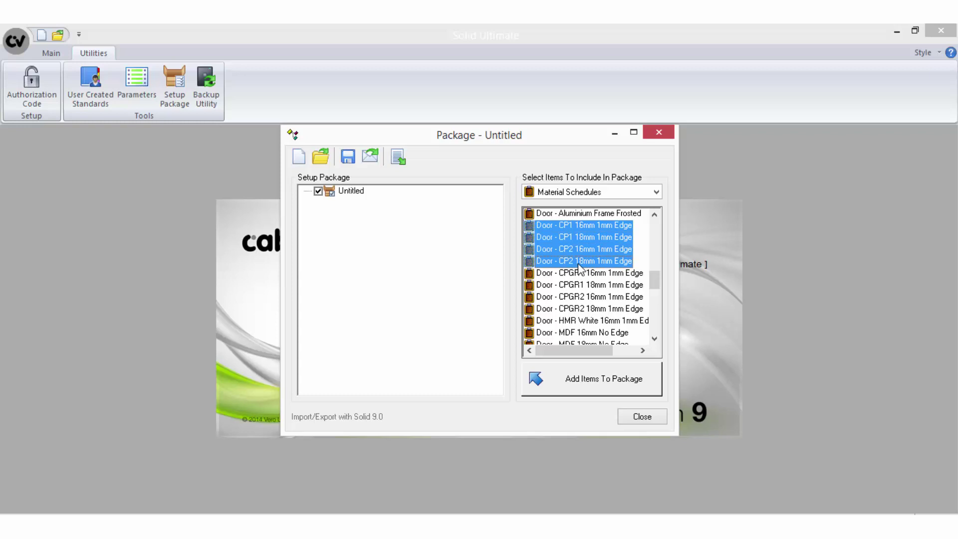
left_click(595, 383)
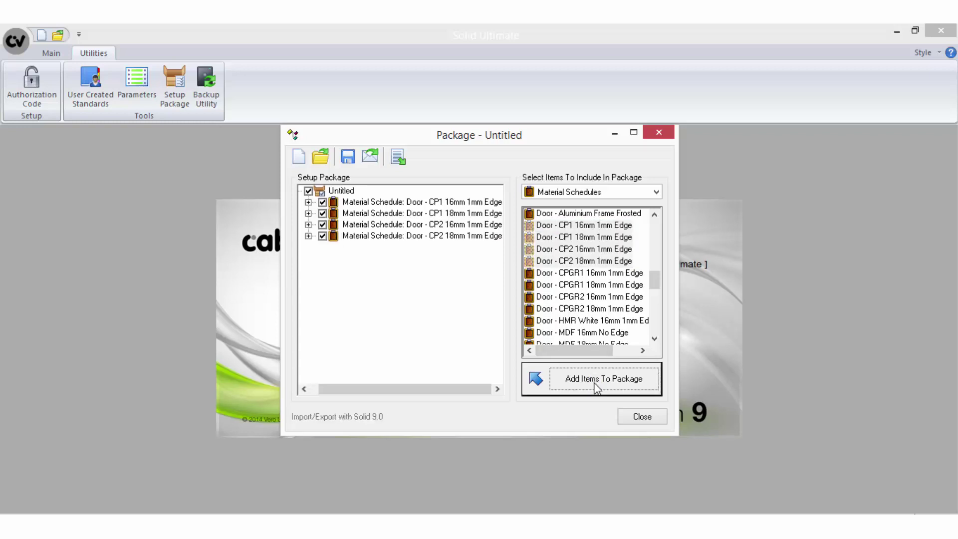
left_click(309, 236)
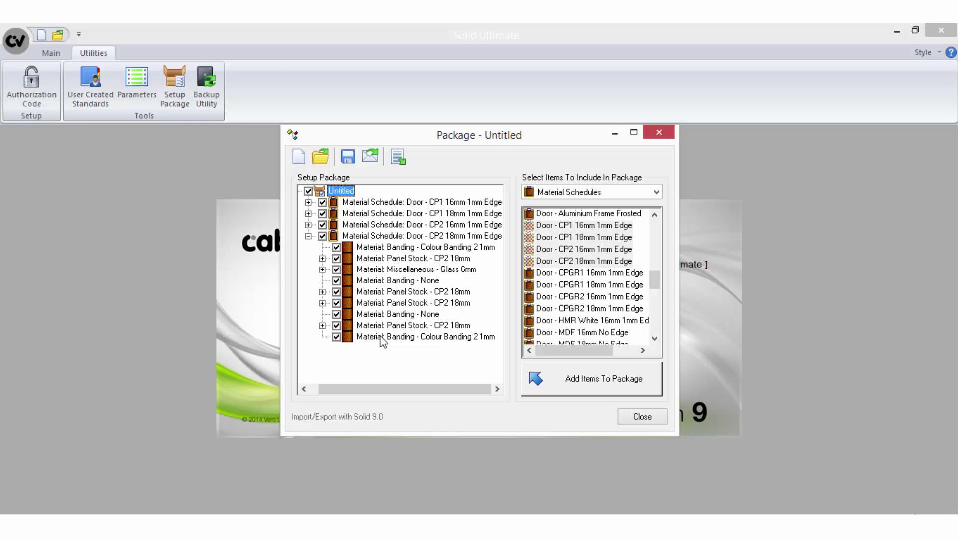
left_click(349, 158)
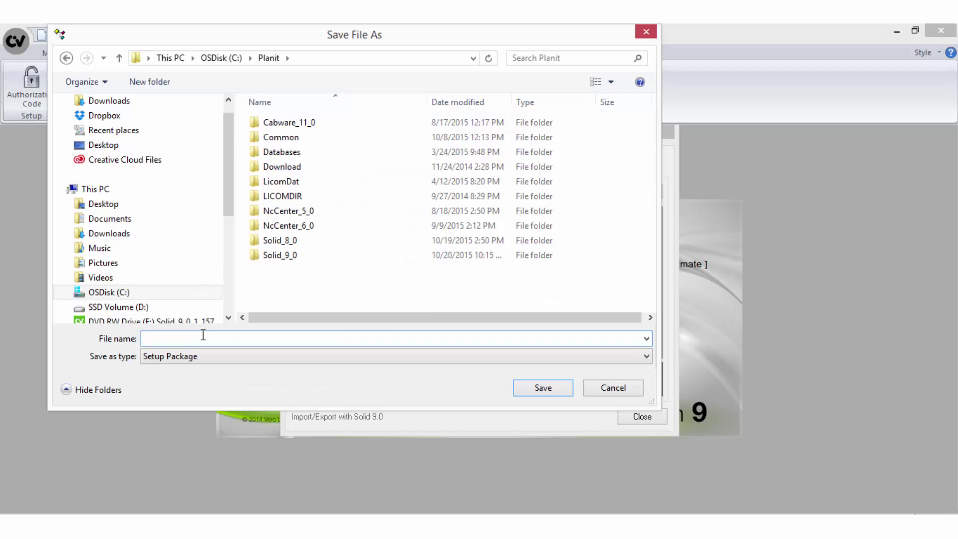
Step: Save the package as 'Sample Setup Package' and reopen Sample Setup Package.pkg from C:\Planit
type("Sample Setup Package")
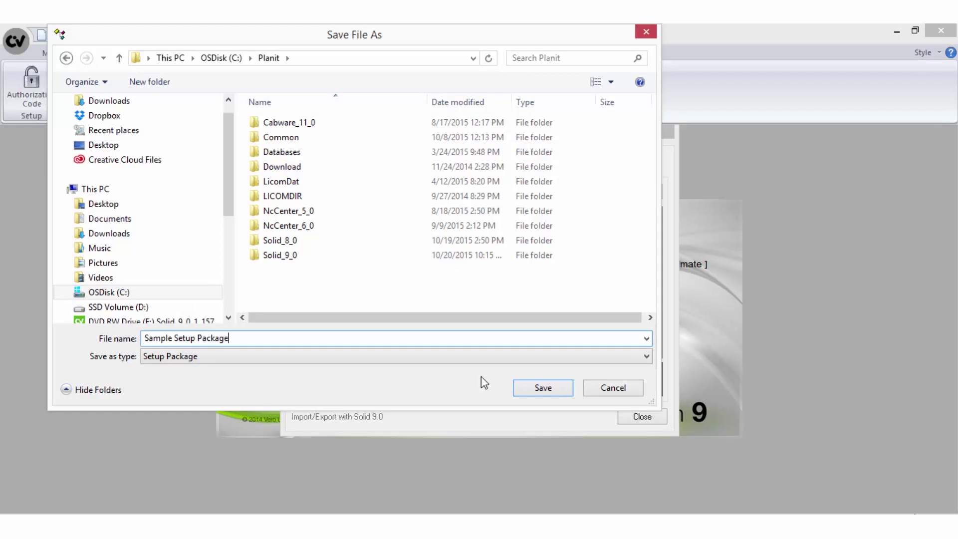
left_click(541, 387)
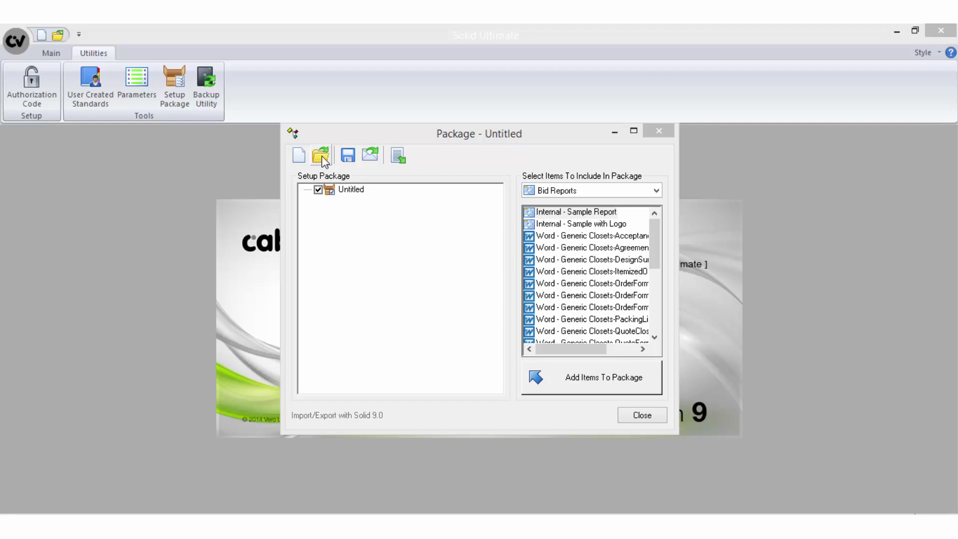
left_click(321, 156)
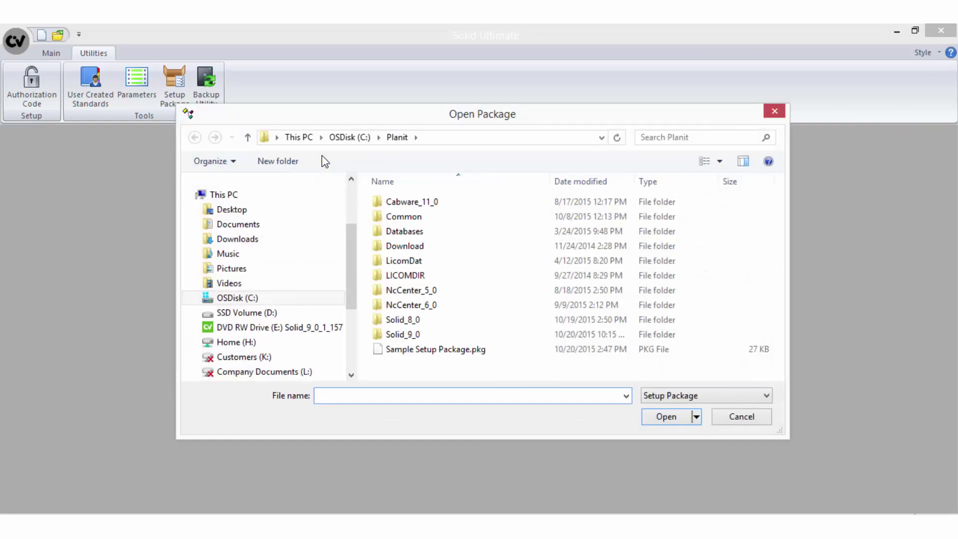
left_click(460, 352)
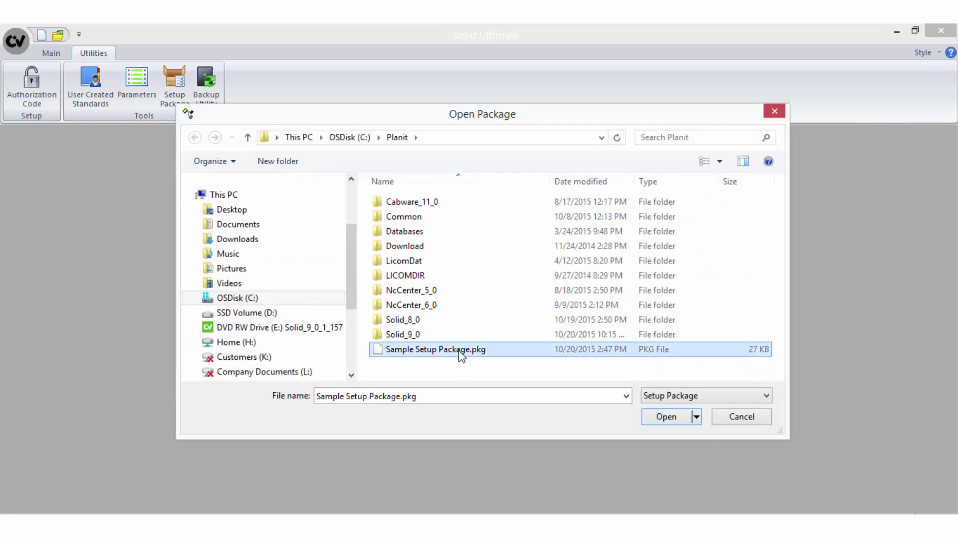
left_click(428, 397)
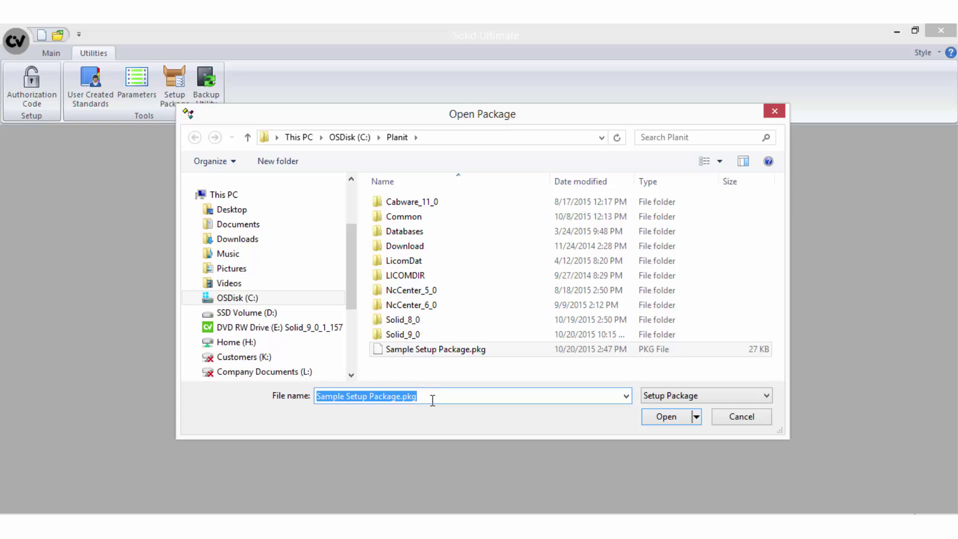
left_click(658, 418)
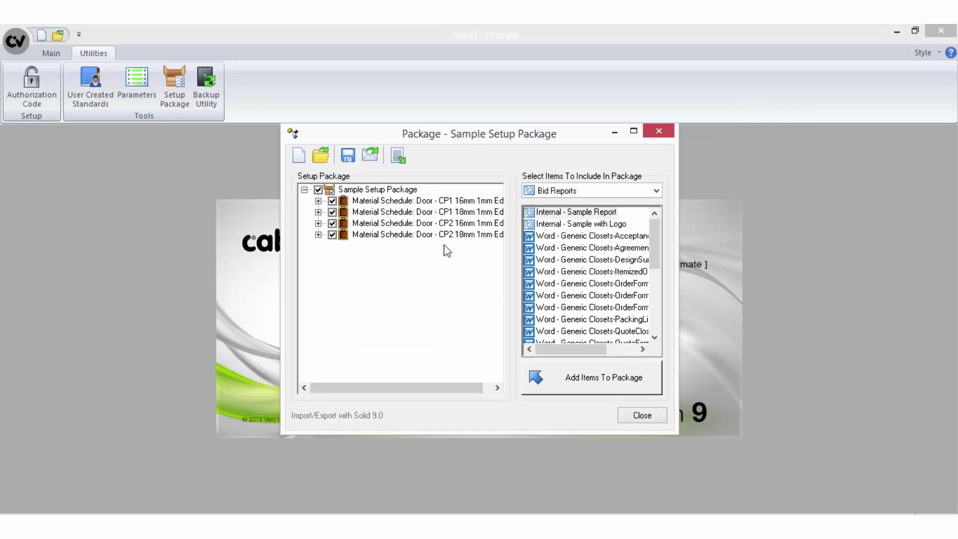
Step: Switch the package window to import mode and import its door material schedules
left_click(397, 158)
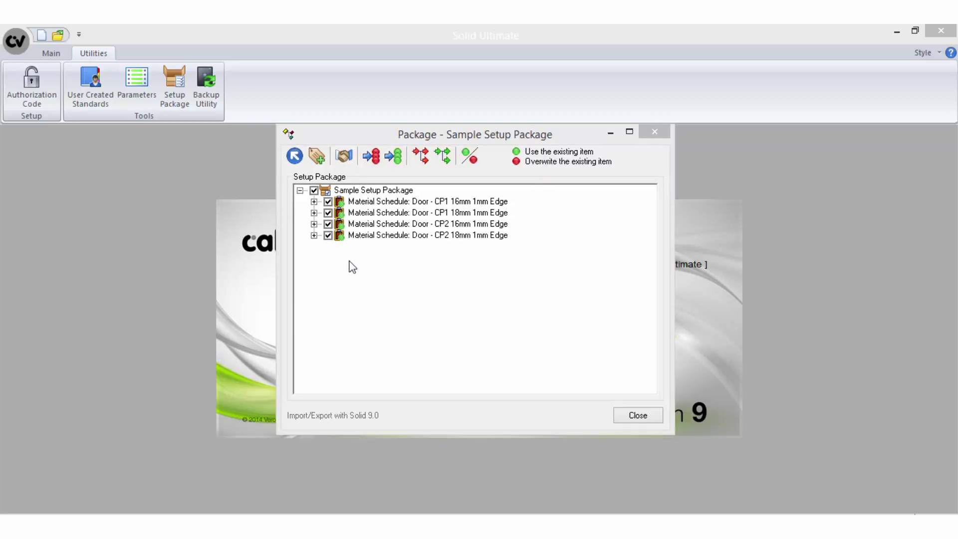
left_click(349, 156)
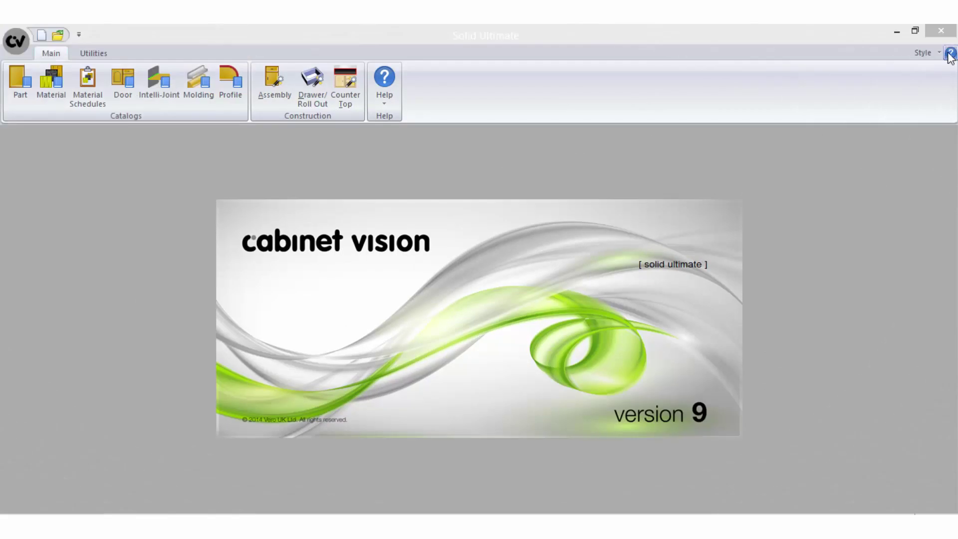
left_click(950, 54)
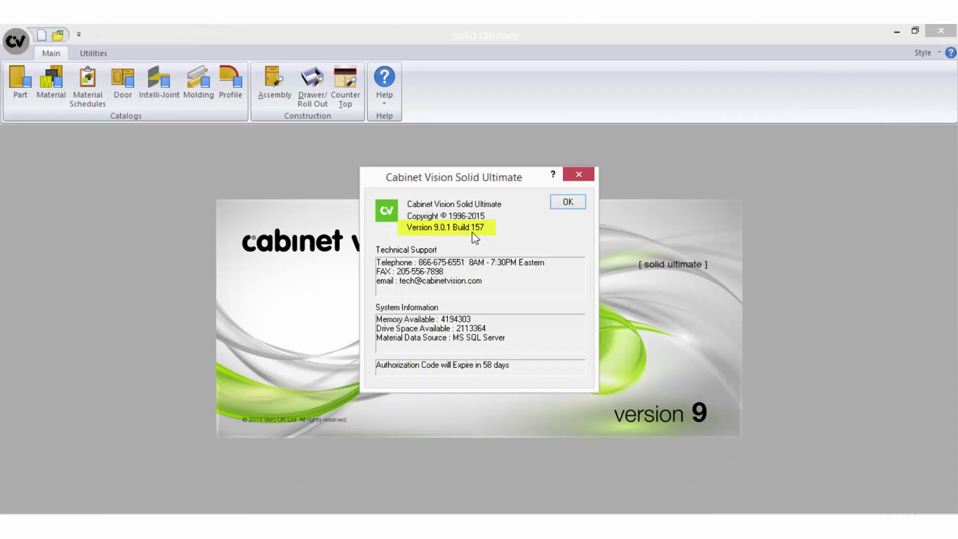
left_click(561, 204)
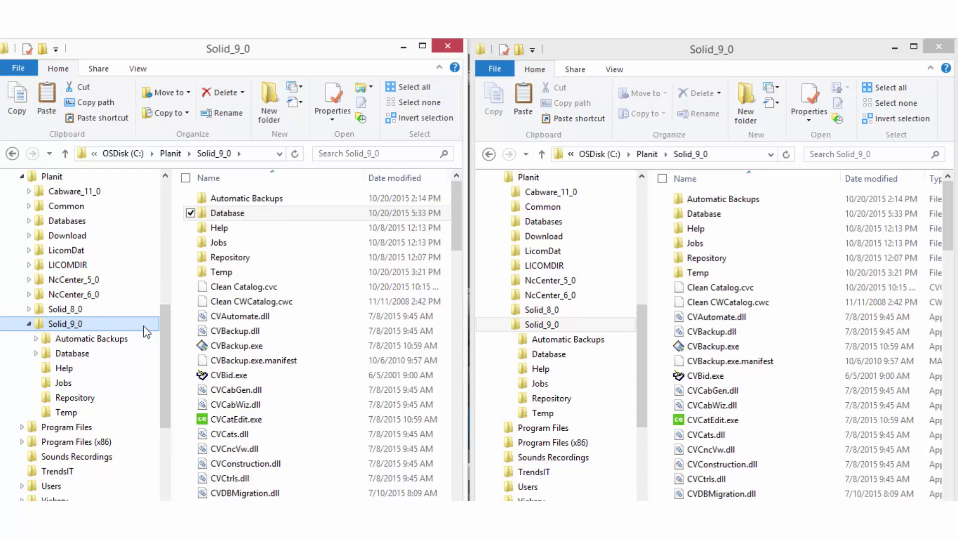
Step: Open Database in both windows and copy Appliance.cvc for pasting into the right window's Database
double_click(284, 214)
right_click(442, 217)
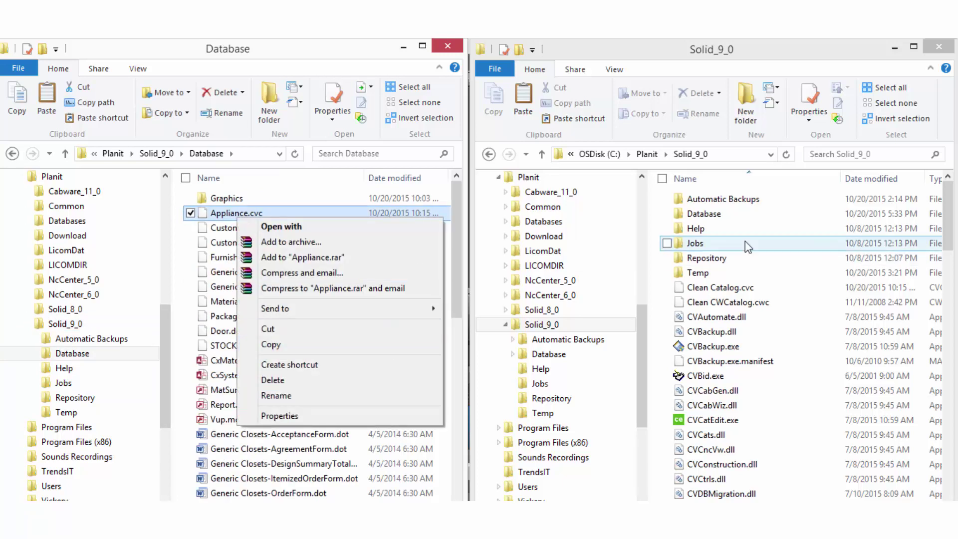
double_click(747, 214)
right_click(802, 278)
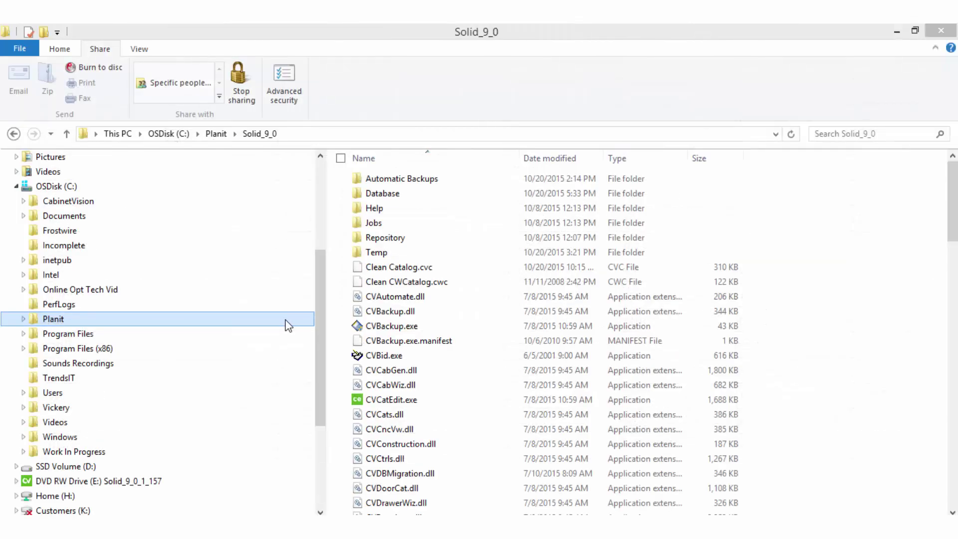
right_click(284, 321)
left_click(268, 320)
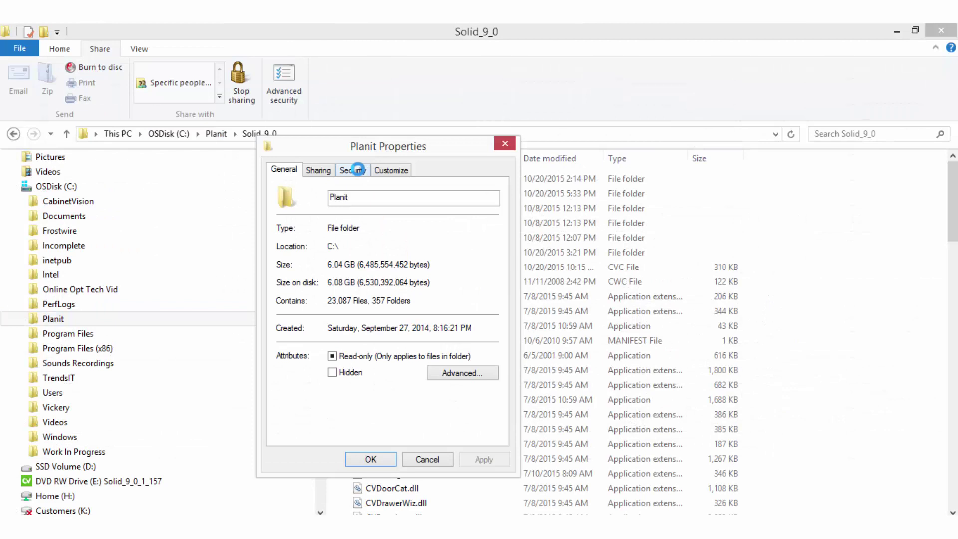
left_click(352, 169)
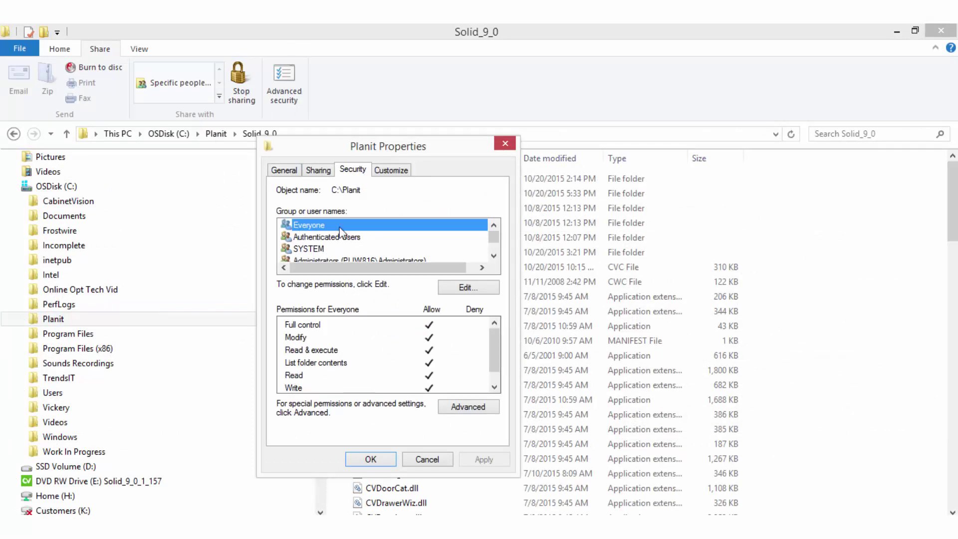
left_click(373, 461)
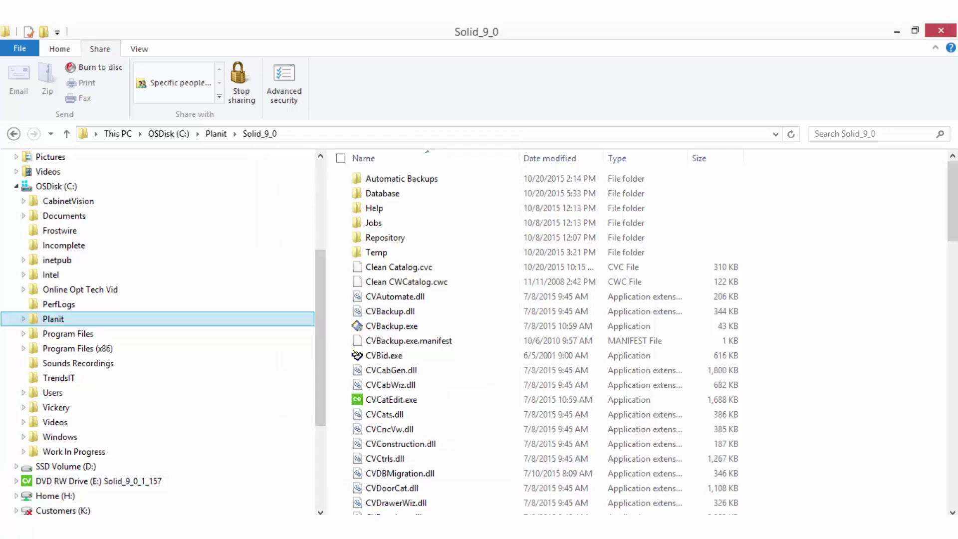
Step: Run CVUpdateVersion.exe from C:\Planit\Solid_9_0 to update Solid to the current version
left_click(268, 322)
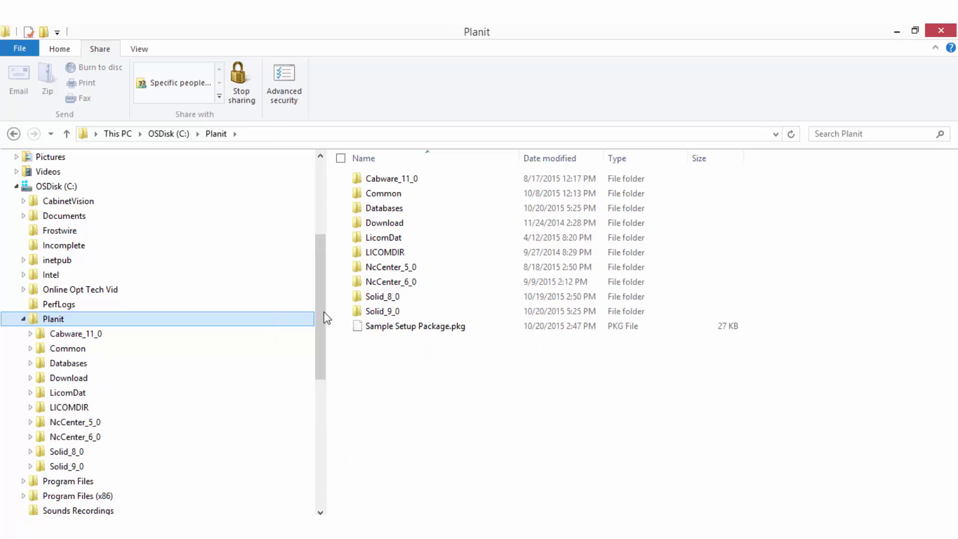
double_click(412, 312)
scroll(412, 316, "down", 1)
scroll(410, 314, "down", 20)
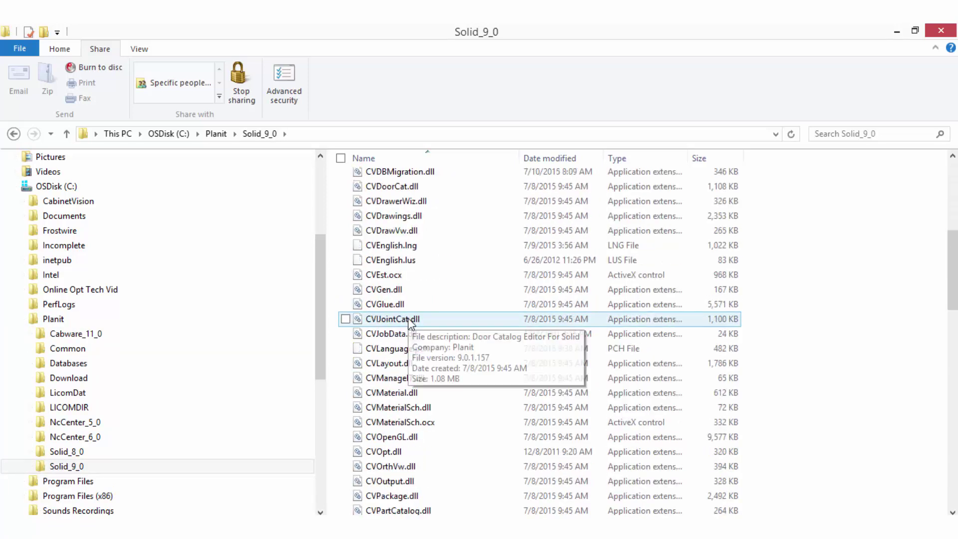
scroll(407, 321, "down", 4)
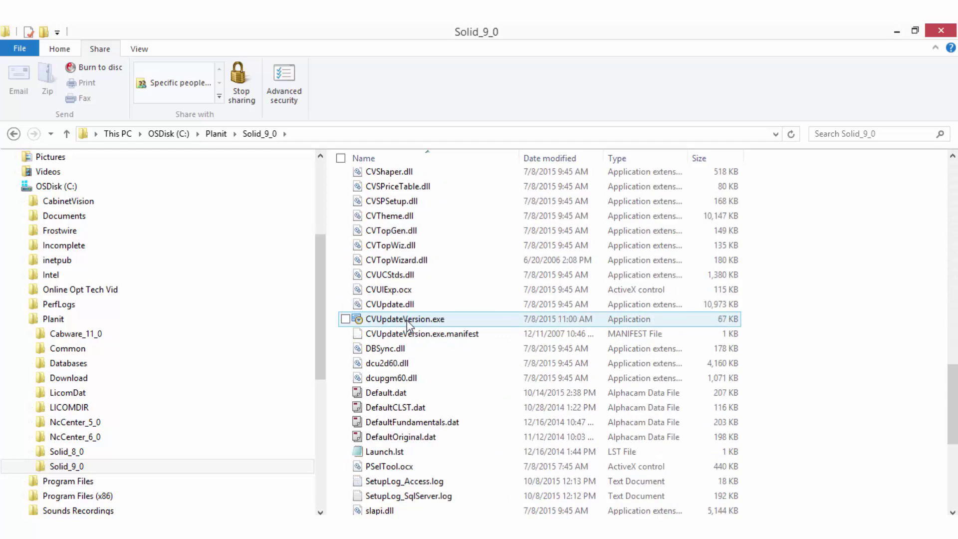
double_click(408, 275)
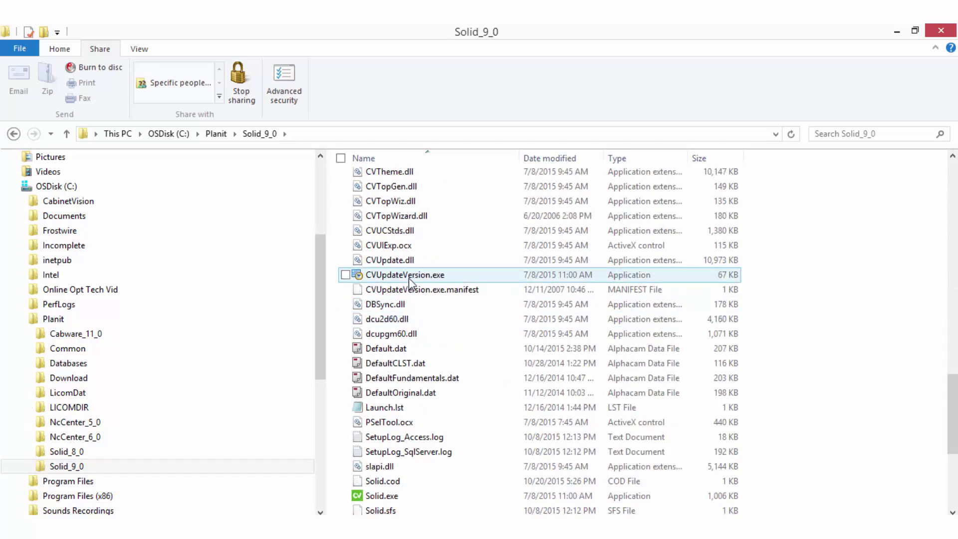